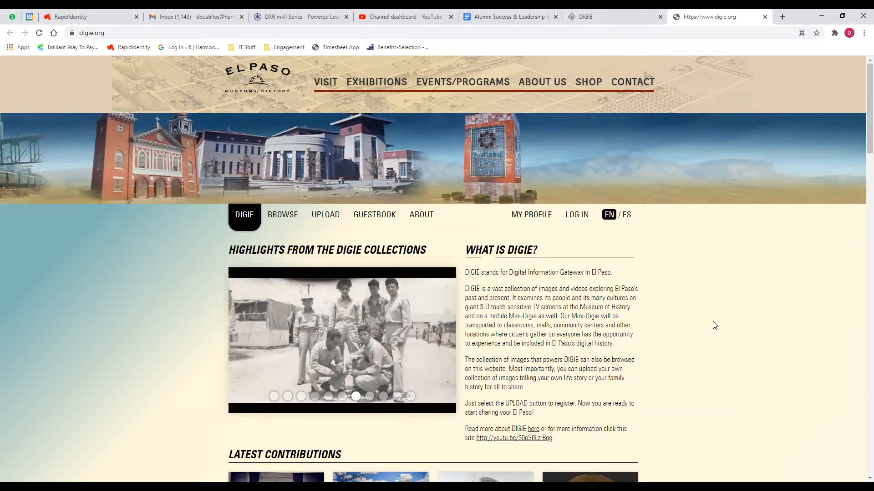
From the DIGIE home page, go to UPLOAD, which leads to the Log In / Register page.
{"action": "scroll", "coordinate": [696, 308], "scroll_direction": "down", "scroll_amount": 2}
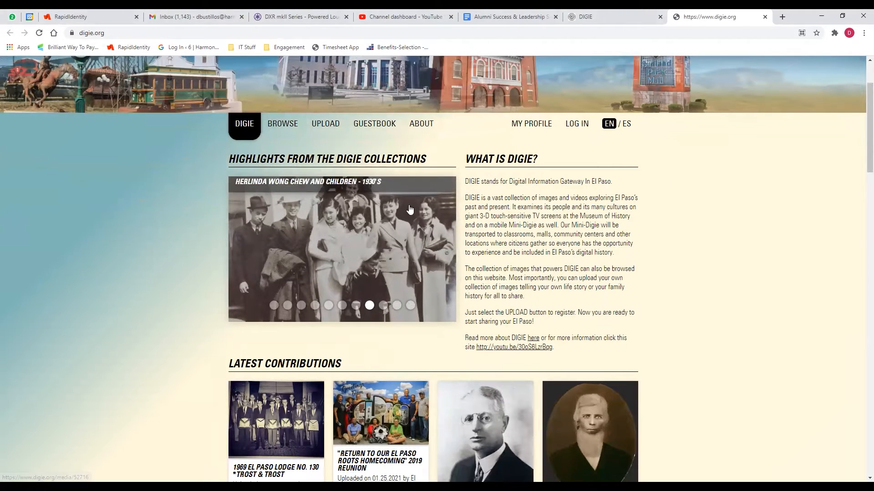
{"action": "left_click", "coordinate": [328, 127]}
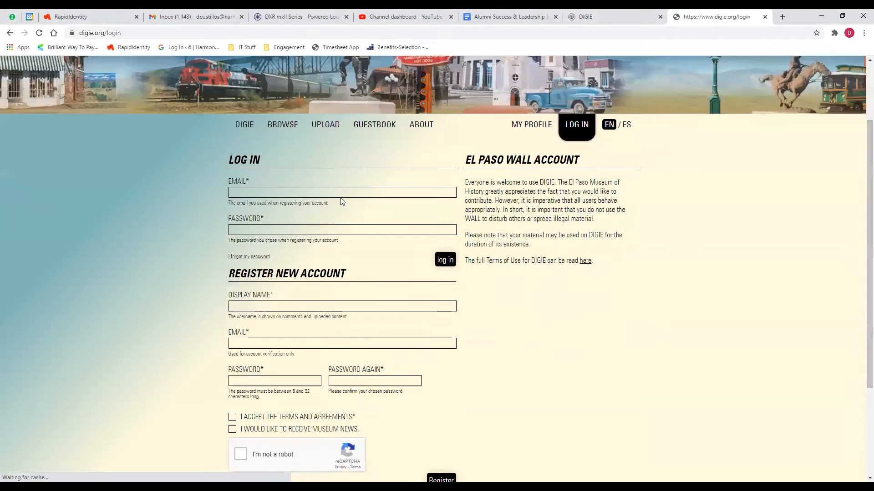
Fill the registration form with the saved display name, the account e-mail and a password.
{"action": "scroll", "coordinate": [342, 202], "scroll_direction": "down", "scroll_amount": 2}
{"action": "left_click", "coordinate": [330, 215]}
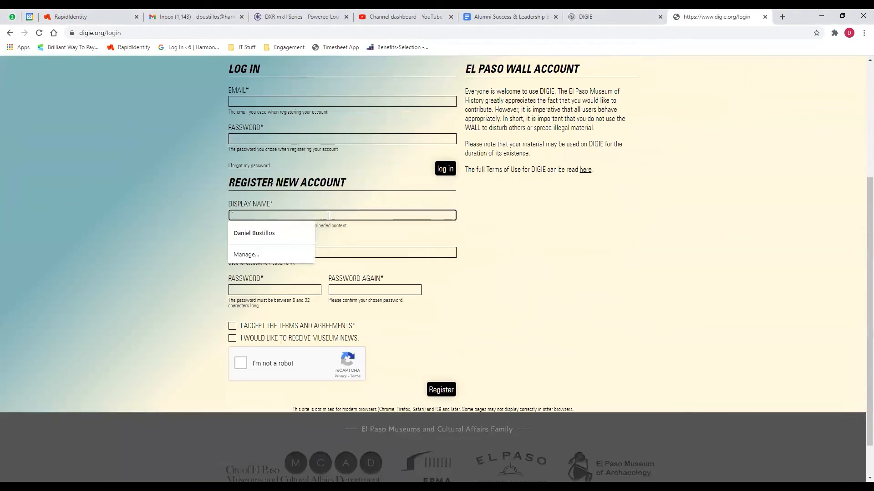
{"action": "left_click", "coordinate": [272, 234]}
{"action": "left_click", "coordinate": [278, 255]}
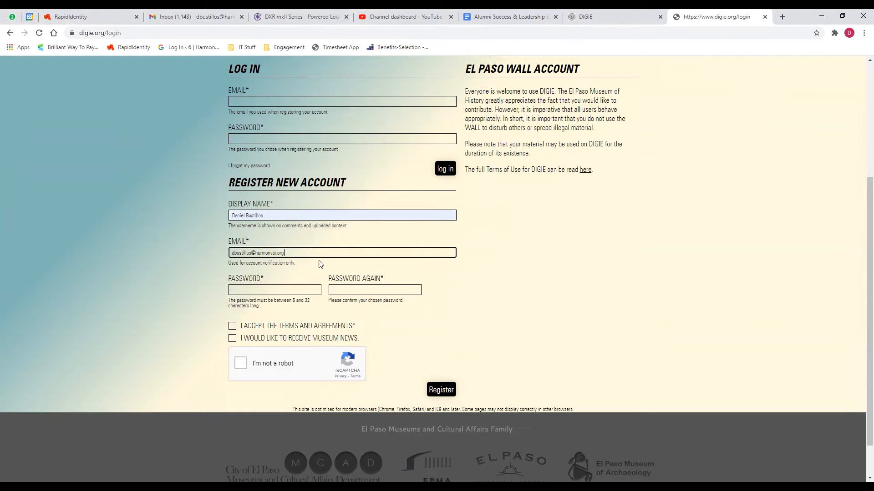
{"action": "left_click", "coordinate": [296, 292]}
{"action": "type", "text": "password1"}
{"action": "key", "text": "Tab"}
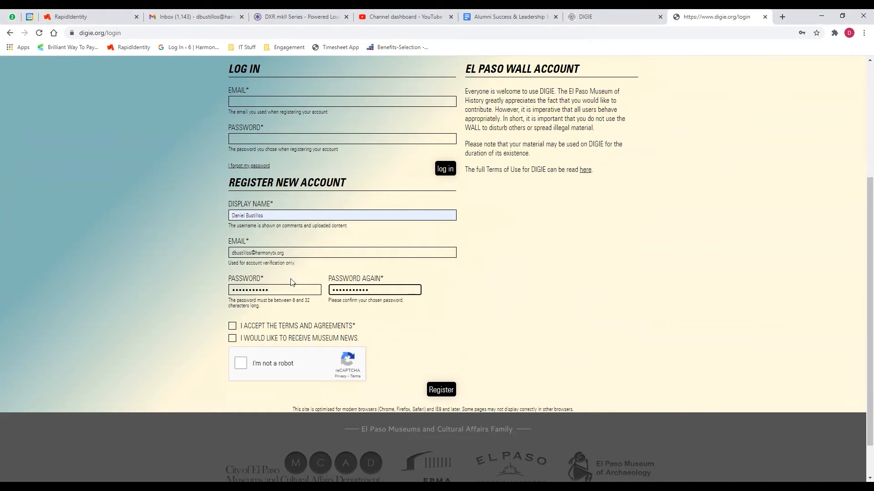
Accept the terms, pass the reCAPTCHA check and submit the registration.
{"action": "left_click", "coordinate": [228, 324]}
{"action": "left_click", "coordinate": [232, 327]}
{"action": "left_click", "coordinate": [239, 364]}
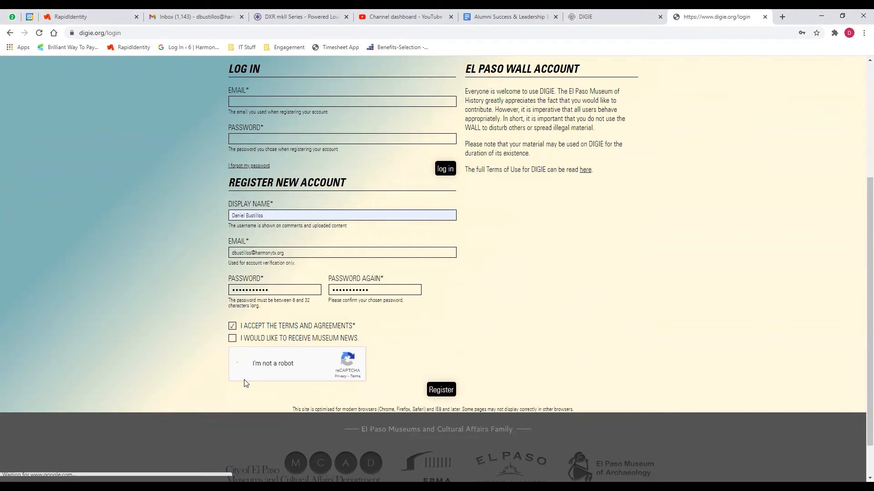
{"action": "left_click", "coordinate": [436, 391]}
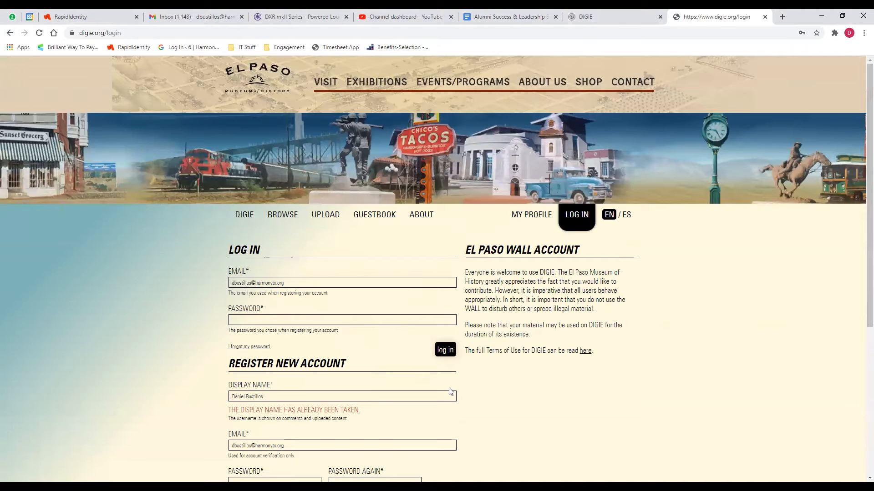
Replace the space in the taken display name with a hyphen.
{"action": "scroll", "coordinate": [318, 364], "scroll_direction": "down", "scroll_amount": 1}
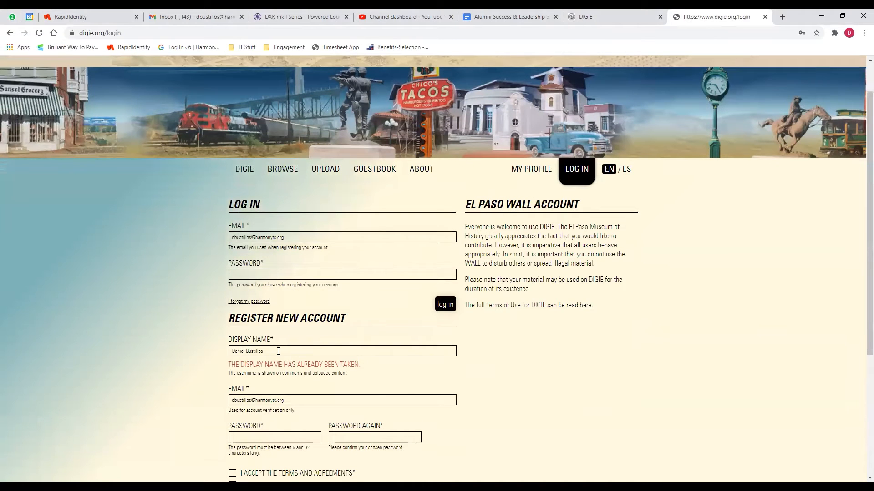
{"action": "scroll", "coordinate": [292, 349], "scroll_direction": "down", "scroll_amount": 1}
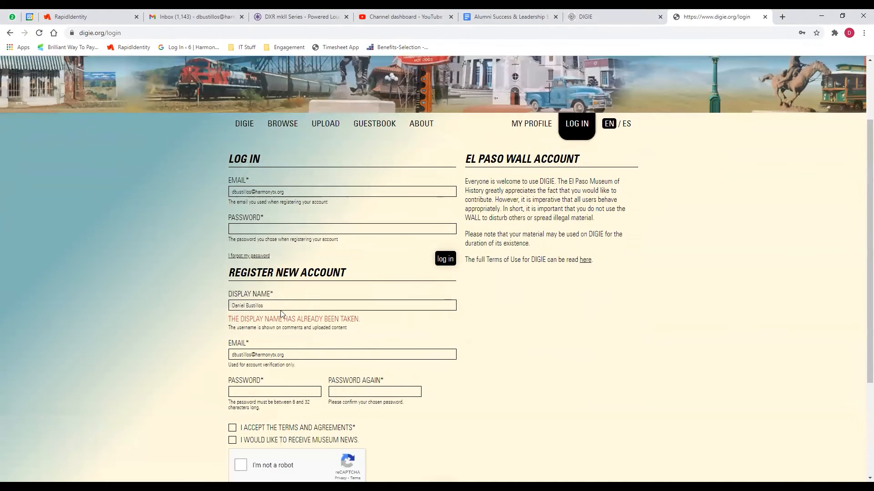
{"action": "left_click", "coordinate": [266, 307]}
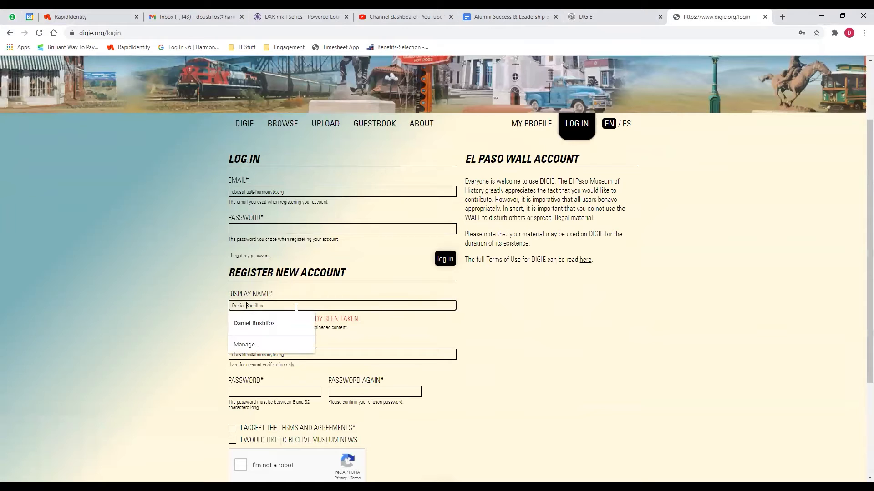
{"action": "key", "text": "BackSpace"}
{"action": "type", "text": "-"}
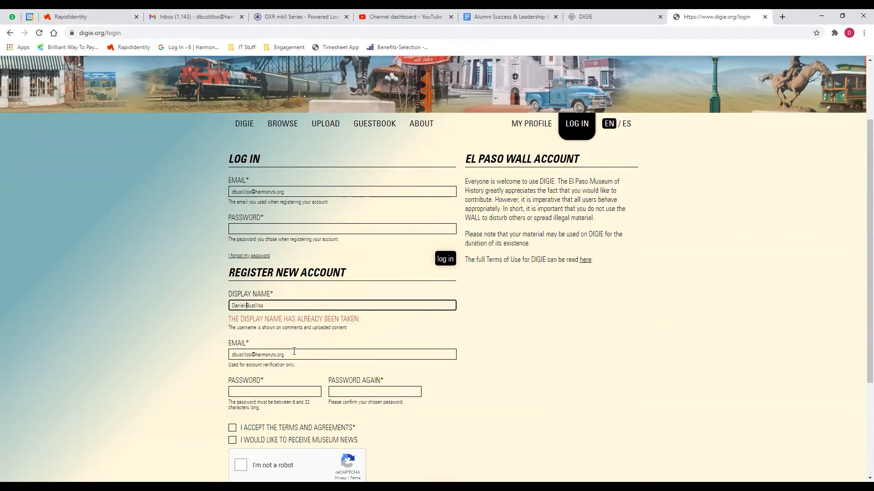
Re-accept the terms, re-enter the password, pass reCAPTCHA and resubmit the registration.
{"action": "scroll", "coordinate": [299, 342], "scroll_direction": "down", "scroll_amount": 2}
{"action": "left_click", "coordinate": [233, 337]}
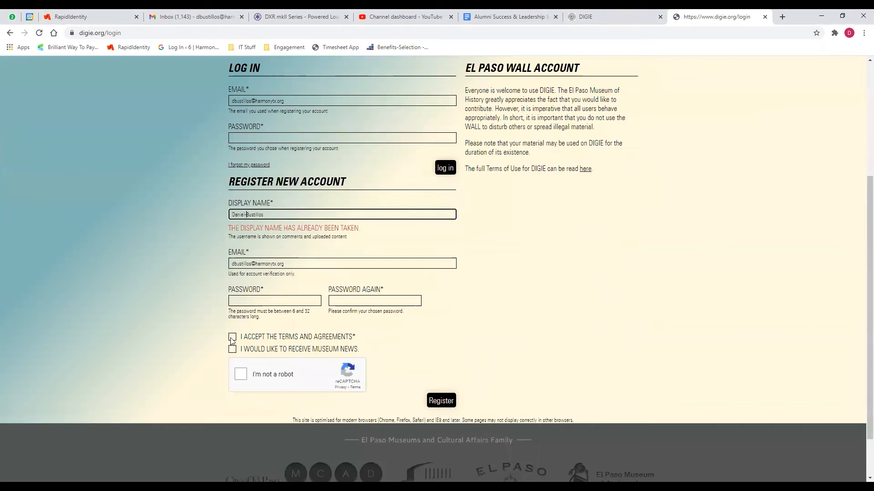
{"action": "left_click", "coordinate": [252, 300]}
{"action": "type", "text": "•••••••••••"}
{"action": "key", "text": "Tab"}
{"action": "type", "text": "••••••"}
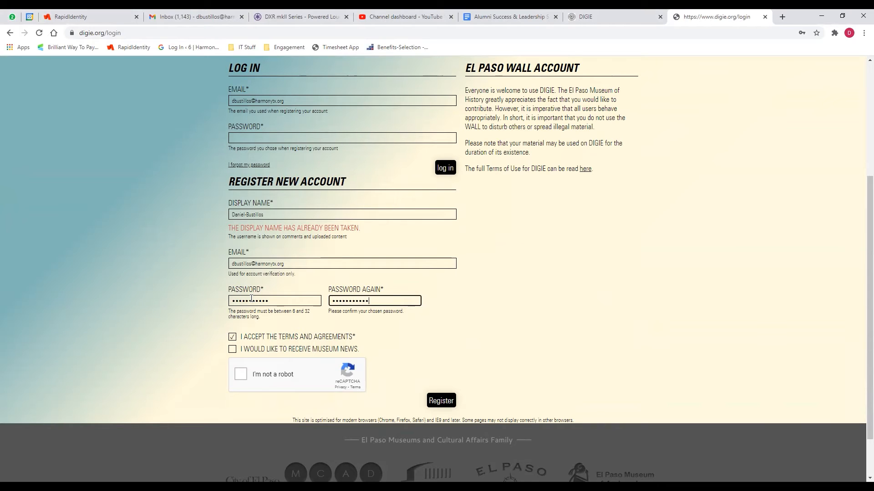
{"action": "left_click", "coordinate": [232, 337]}
{"action": "left_click", "coordinate": [240, 374]}
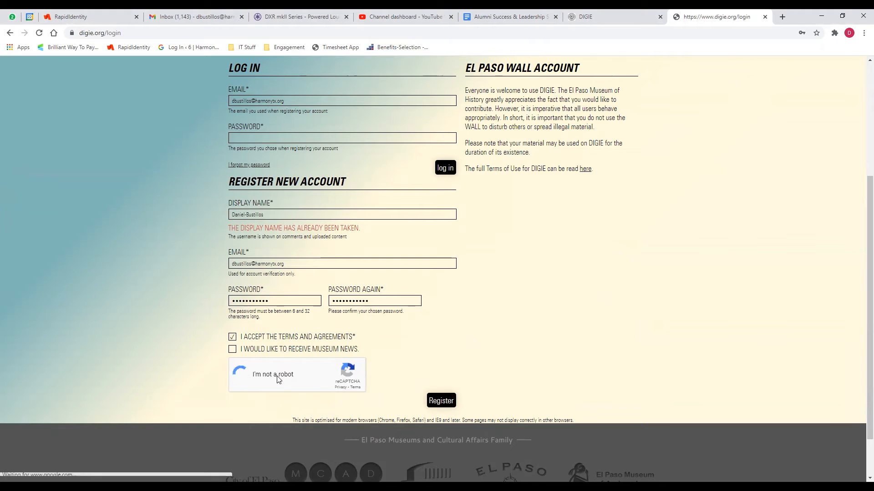
{"action": "left_click", "coordinate": [440, 401]}
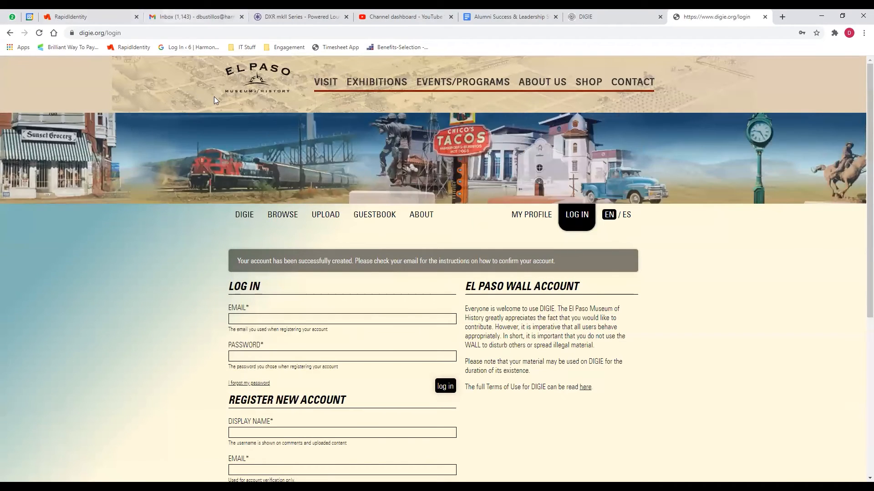
In Gmail, refresh the inbox, open the Account Confirmation e-mail and follow its link.
{"action": "left_click", "coordinate": [198, 17]}
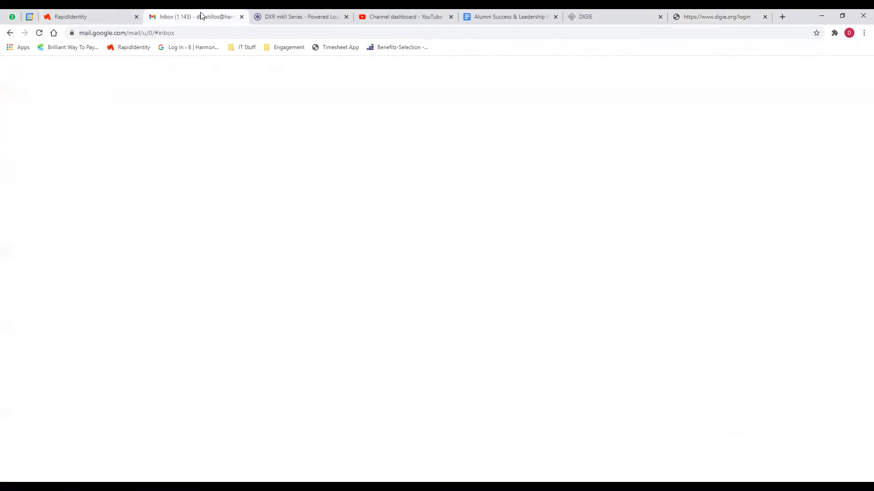
{"action": "left_click", "coordinate": [156, 94]}
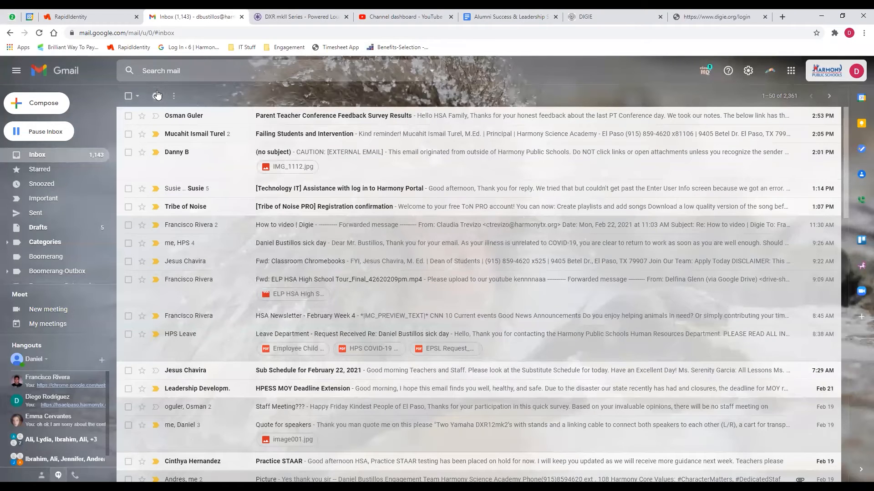
{"action": "left_click", "coordinate": [329, 117]}
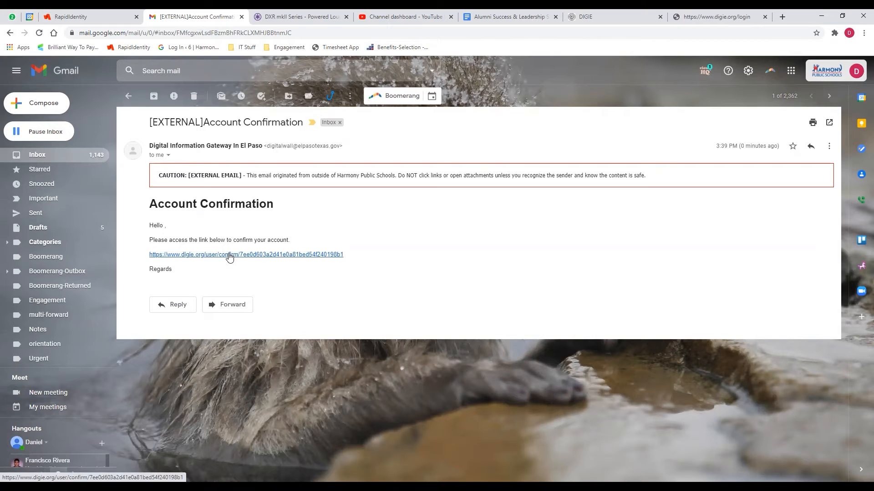
{"action": "left_click", "coordinate": [230, 256]}
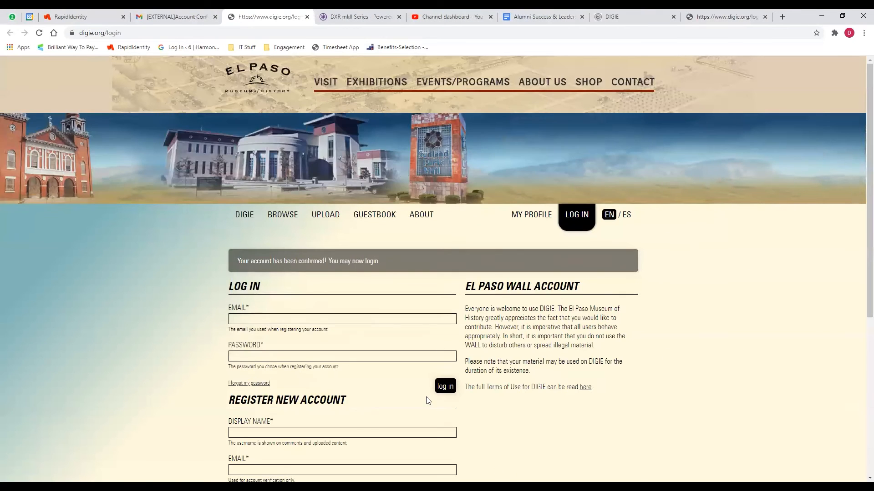
Log in with the saved e-mail and new password, then edit the username Chrome will save.
{"action": "left_click", "coordinate": [316, 317]}
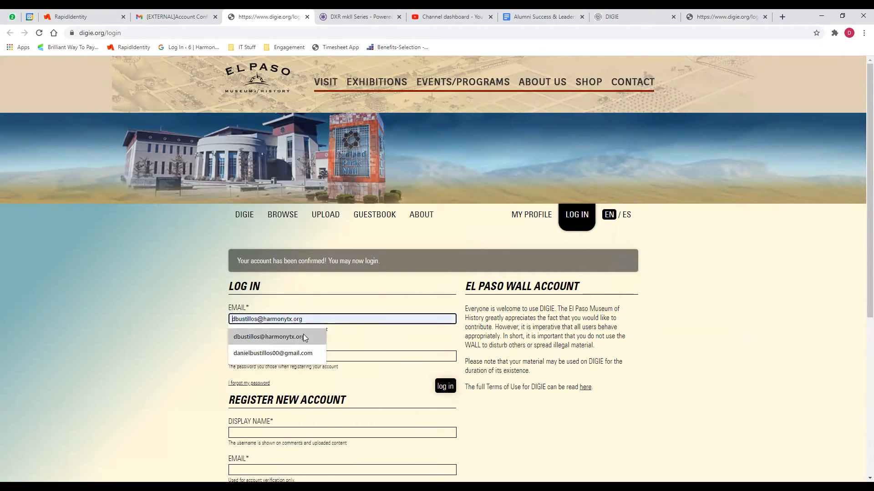
{"action": "left_click", "coordinate": [303, 334]}
{"action": "left_click", "coordinate": [301, 358]}
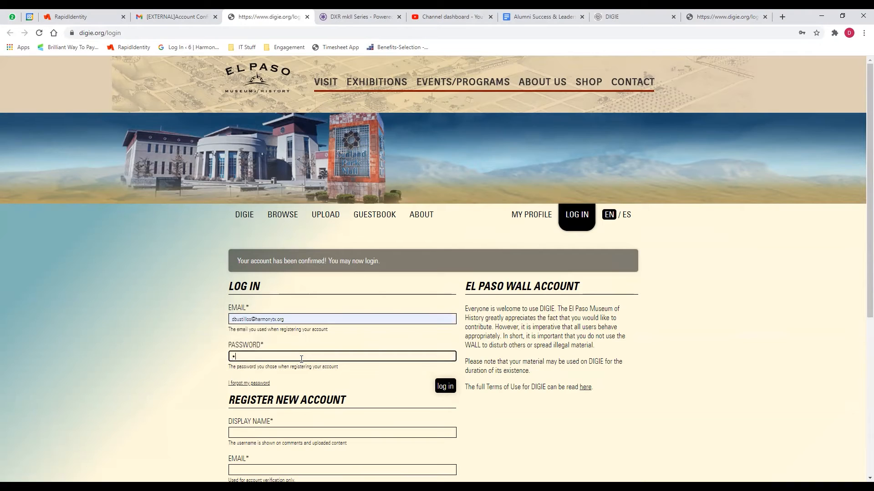
{"action": "type", "text": "••••••••••"}
{"action": "left_click", "coordinate": [445, 386]}
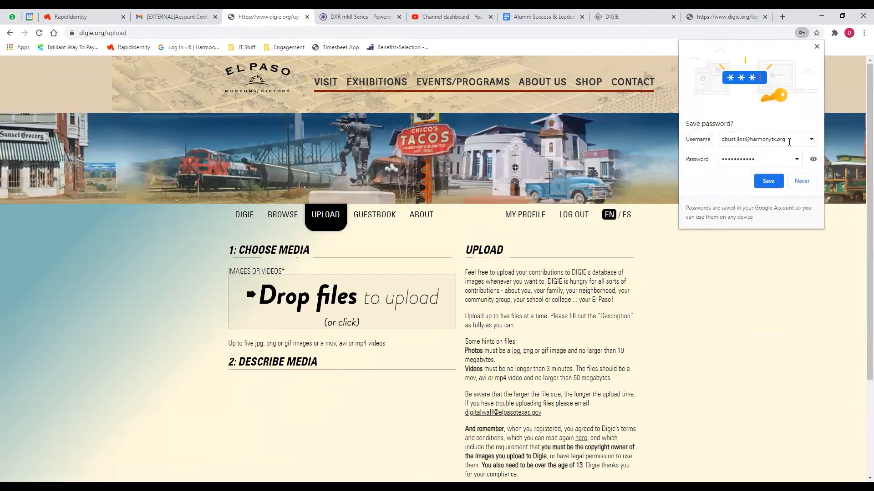
{"action": "triple_click", "coordinate": [789, 142]}
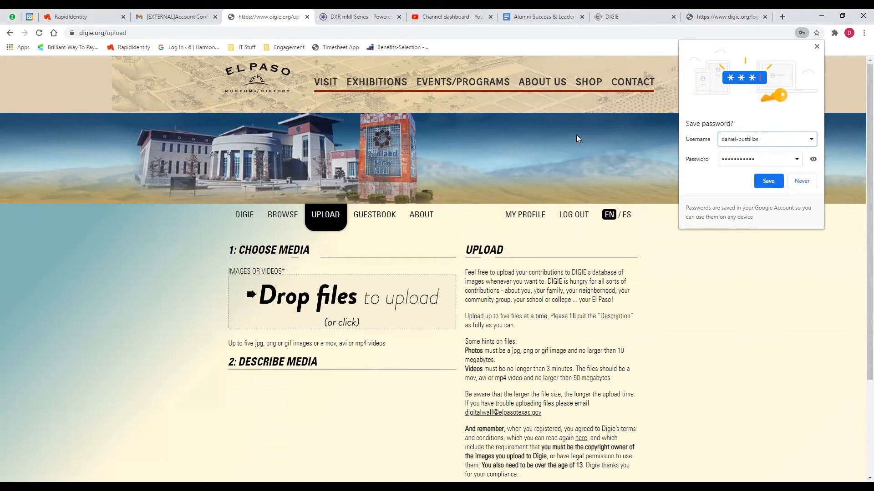
Save the password in Chrome, then attach IMG_1112 from the Open dialog to the upload.
{"action": "left_click", "coordinate": [769, 180]}
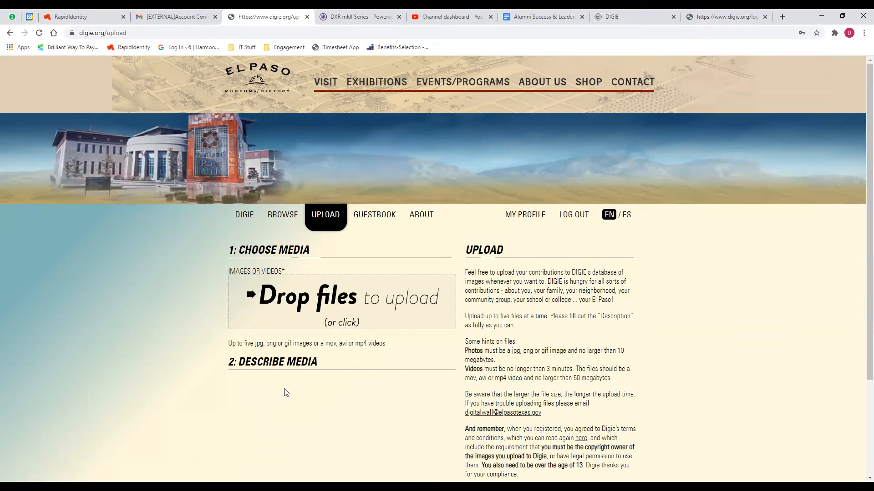
{"action": "scroll", "coordinate": [362, 357], "scroll_direction": "down", "scroll_amount": 2}
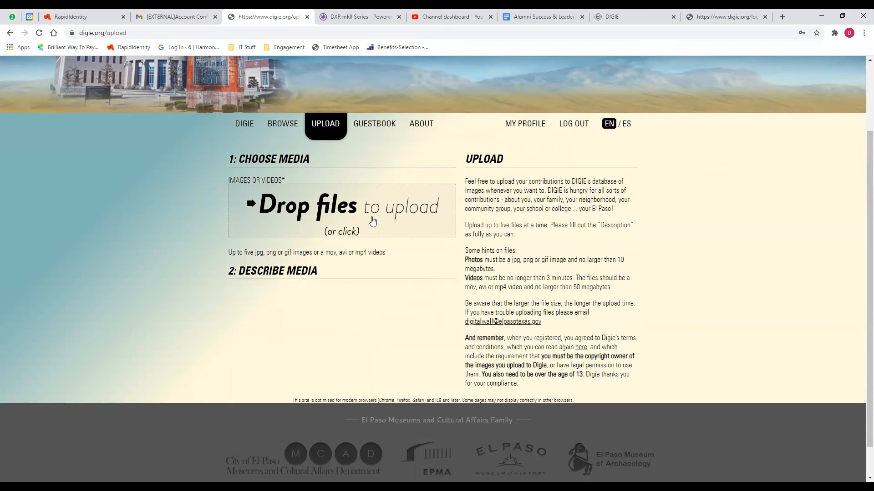
{"action": "left_click", "coordinate": [342, 209]}
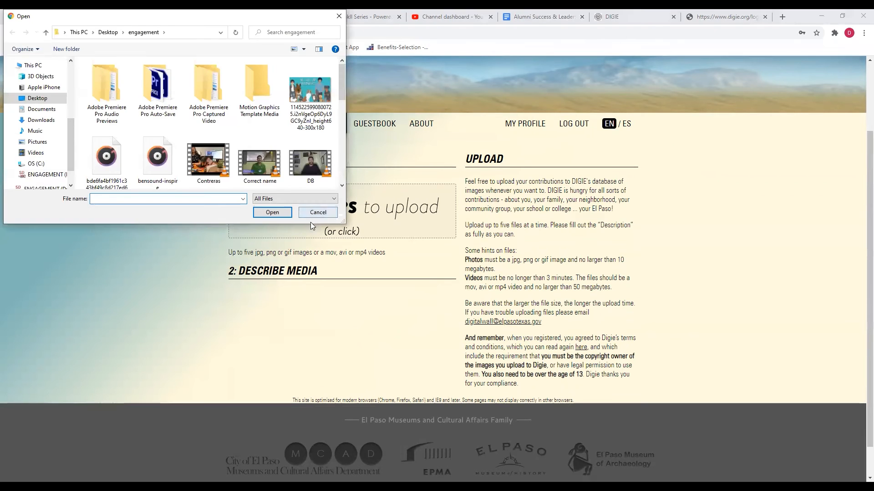
{"action": "scroll", "coordinate": [254, 145], "scroll_direction": "down", "scroll_amount": 2}
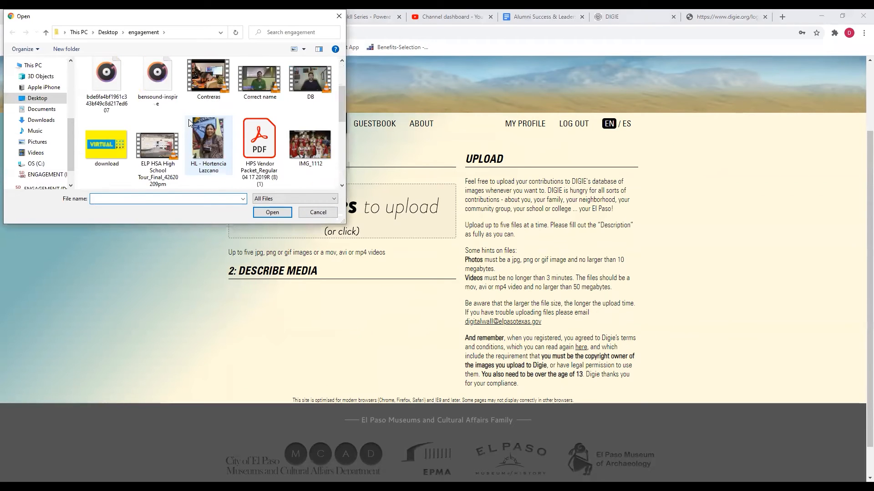
{"action": "left_click", "coordinate": [312, 149]}
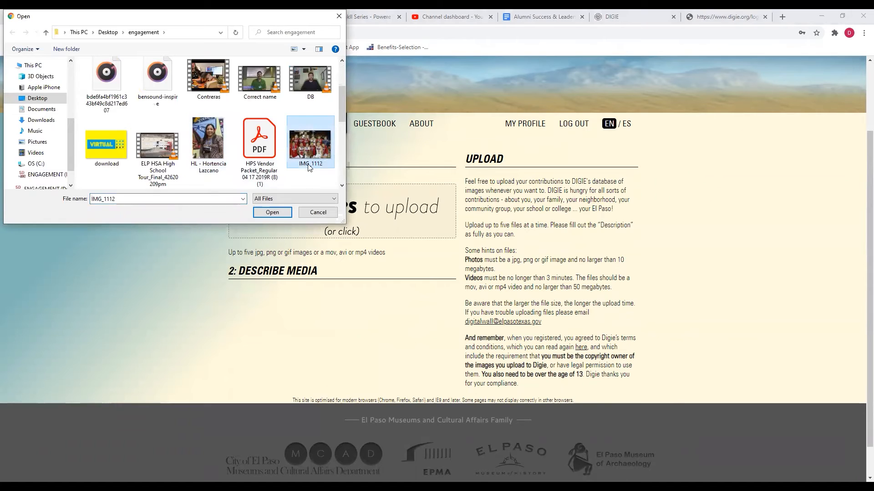
{"action": "left_click", "coordinate": [279, 210]}
Choose Mission Valley in the AREA dropdown and Ysleta in the COMMUNITY dropdown.
{"action": "scroll", "coordinate": [325, 197], "scroll_direction": "down", "scroll_amount": 4}
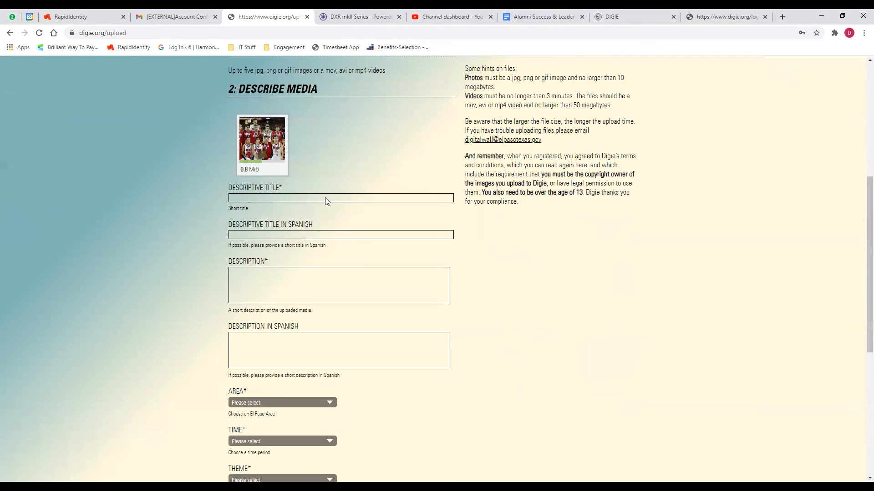
{"action": "scroll", "coordinate": [354, 202], "scroll_direction": "down", "scroll_amount": 1}
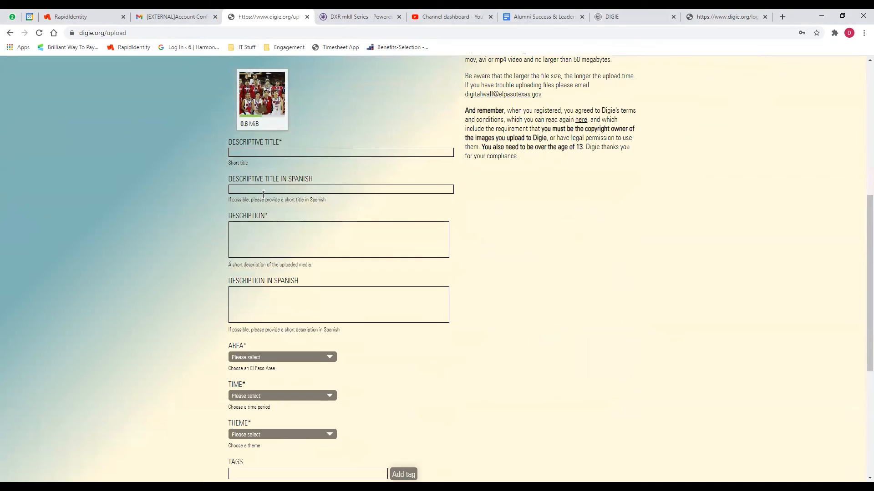
{"action": "left_click", "coordinate": [287, 154]}
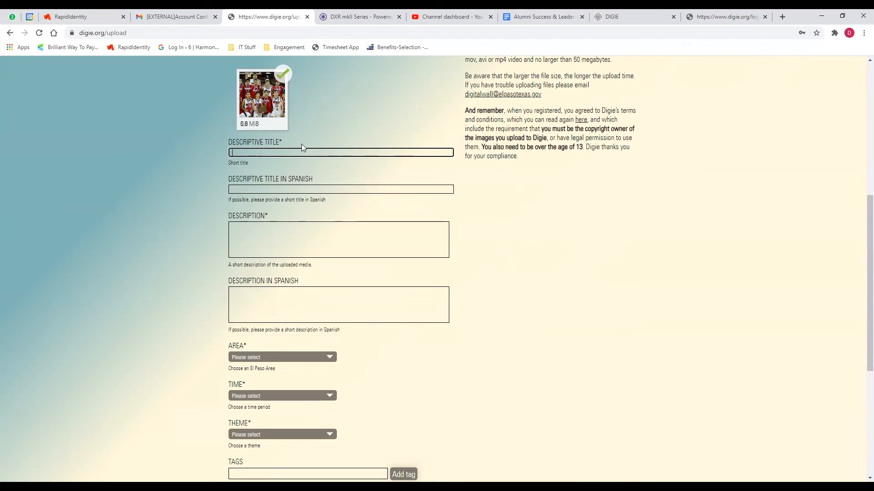
{"action": "scroll", "coordinate": [302, 231], "scroll_direction": "down", "scroll_amount": 3}
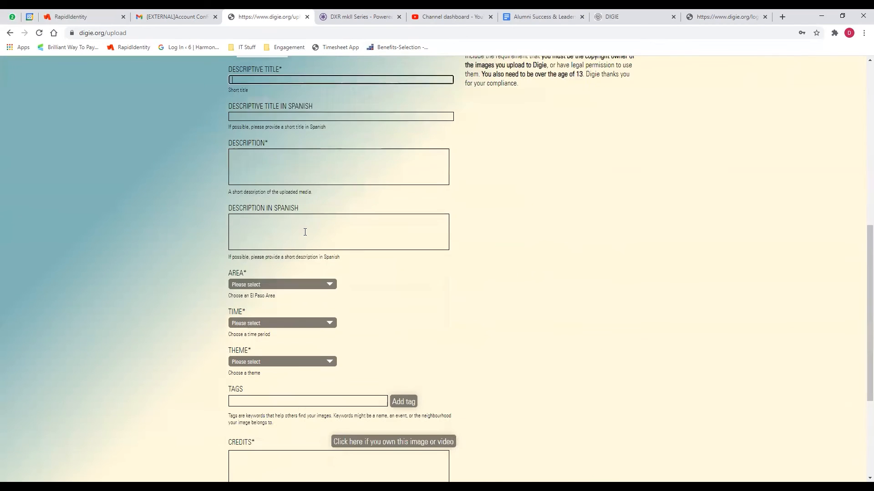
{"action": "left_click", "coordinate": [309, 222]}
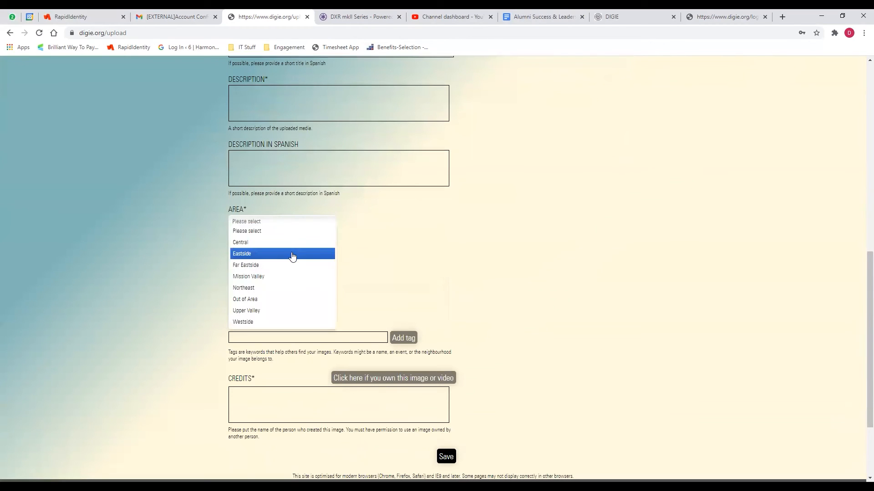
{"action": "left_click", "coordinate": [272, 276]}
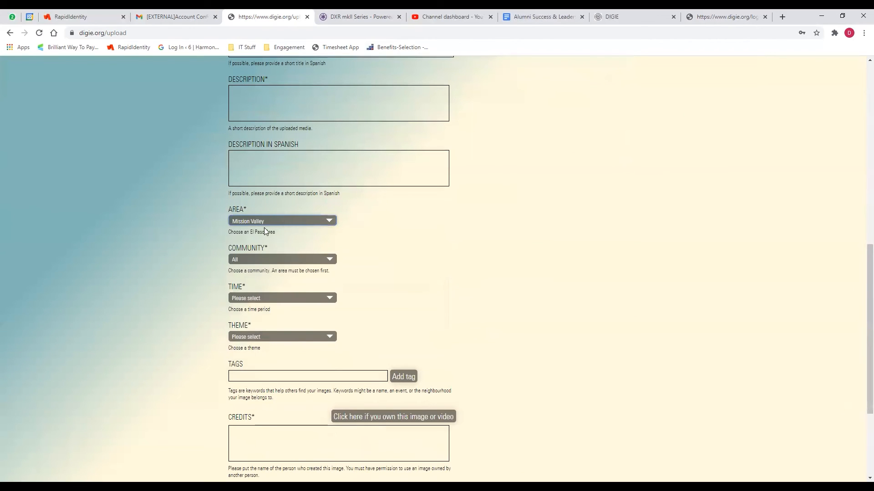
{"action": "left_click", "coordinate": [264, 260]}
{"action": "scroll", "coordinate": [284, 284], "scroll_direction": "down", "scroll_amount": 3}
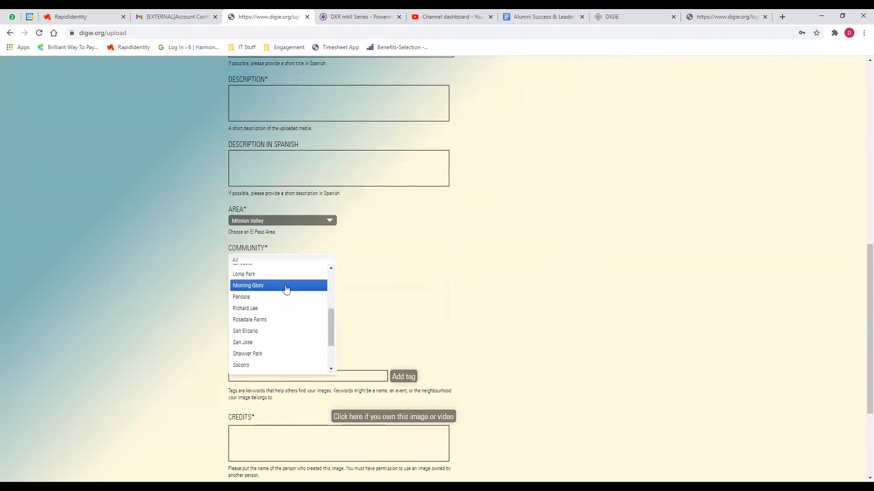
{"action": "scroll", "coordinate": [273, 346], "scroll_direction": "down", "scroll_amount": 3}
{"action": "left_click", "coordinate": [267, 357]}
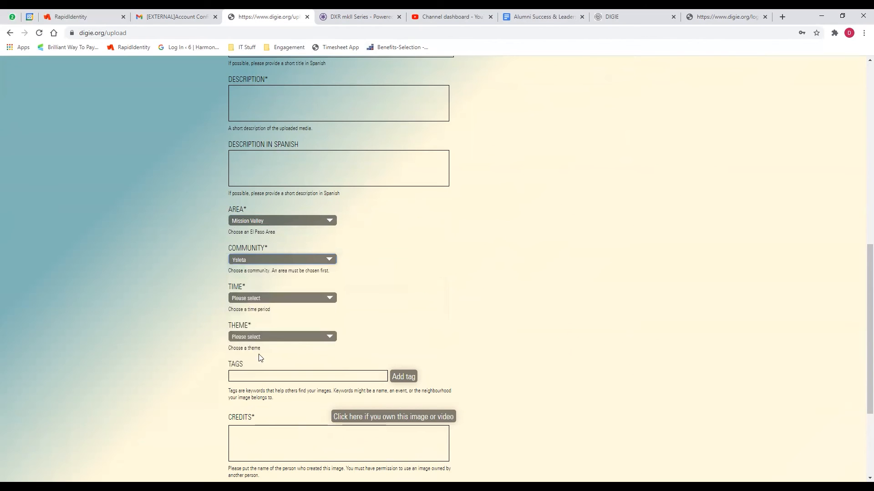
Look through the time period and theme lists, closing both without choosing anything.
{"action": "left_click", "coordinate": [323, 299]}
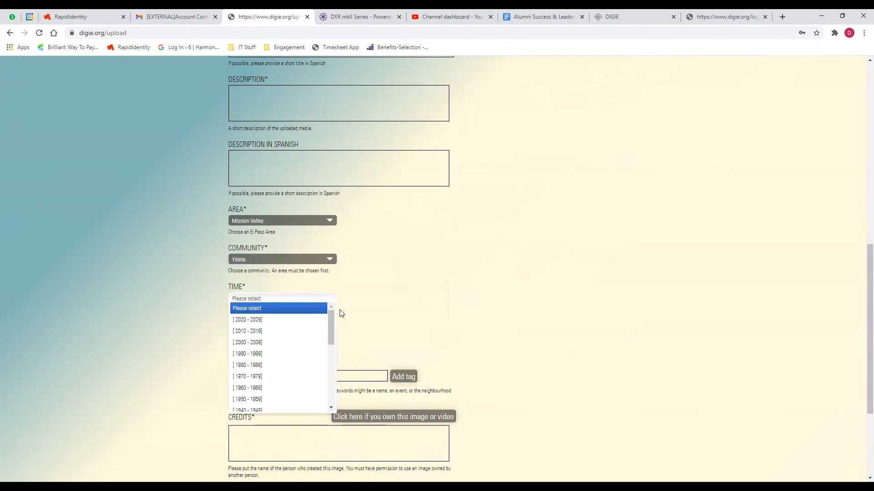
{"action": "left_click", "coordinate": [463, 290]}
{"action": "left_click", "coordinate": [306, 340]}
{"action": "scroll", "coordinate": [298, 396], "scroll_direction": "down", "scroll_amount": 1}
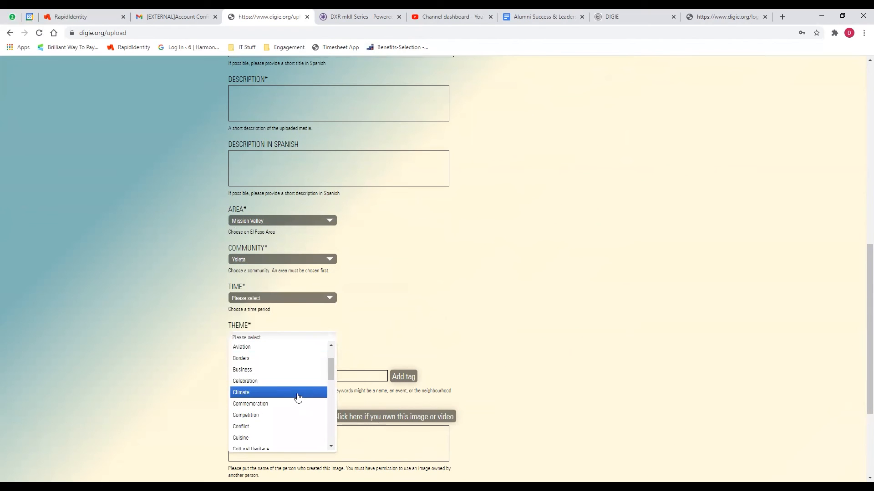
{"action": "scroll", "coordinate": [296, 395], "scroll_direction": "down", "scroll_amount": 4}
{"action": "scroll", "coordinate": [284, 400], "scroll_direction": "down", "scroll_amount": 3}
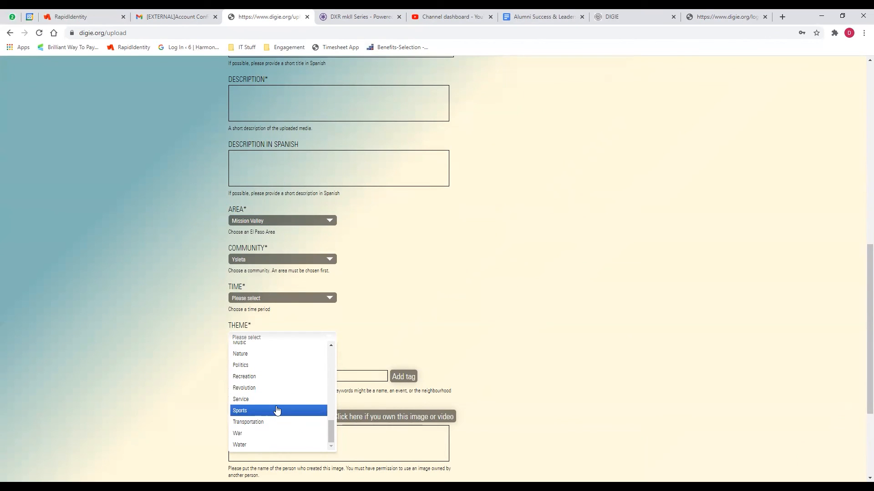
{"action": "left_click", "coordinate": [461, 311]}
Add the tag 'HSA harmony science academy el paso' and begin typing the creator's name in CREDITS.
{"action": "scroll", "coordinate": [445, 288], "scroll_direction": "down", "scroll_amount": 2}
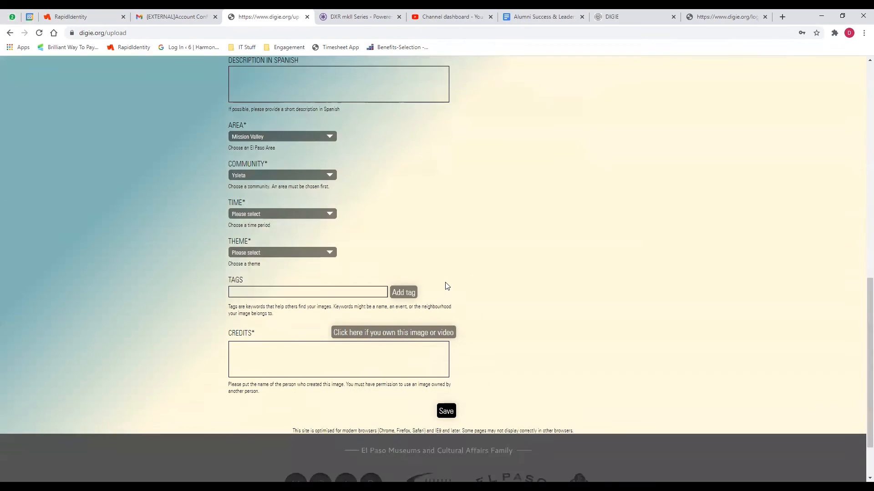
{"action": "left_click", "coordinate": [323, 285]}
{"action": "type", "text": "HS"}
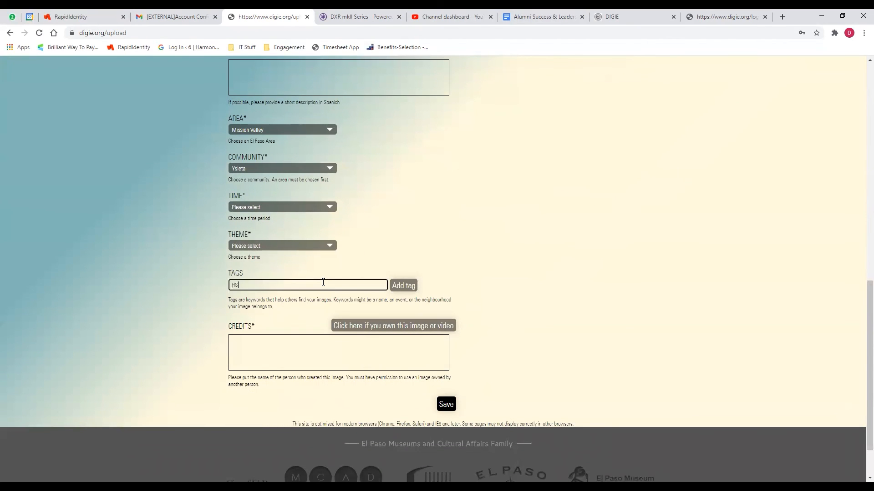
{"action": "type", "text": "A harmony science academy el paso"}
{"action": "key", "text": "Return"}
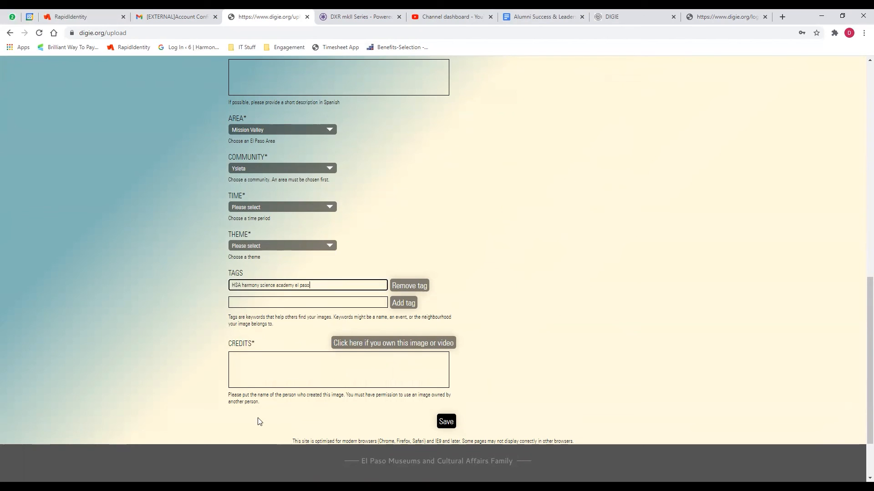
{"action": "left_click", "coordinate": [310, 364]}
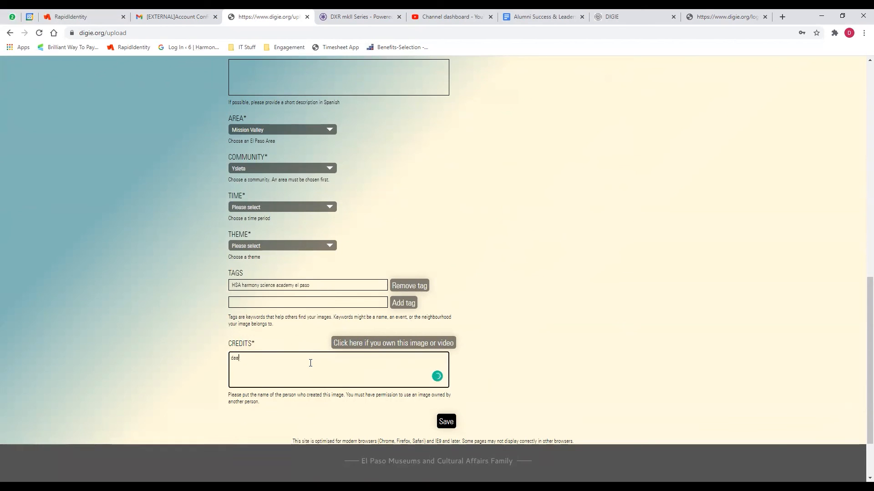
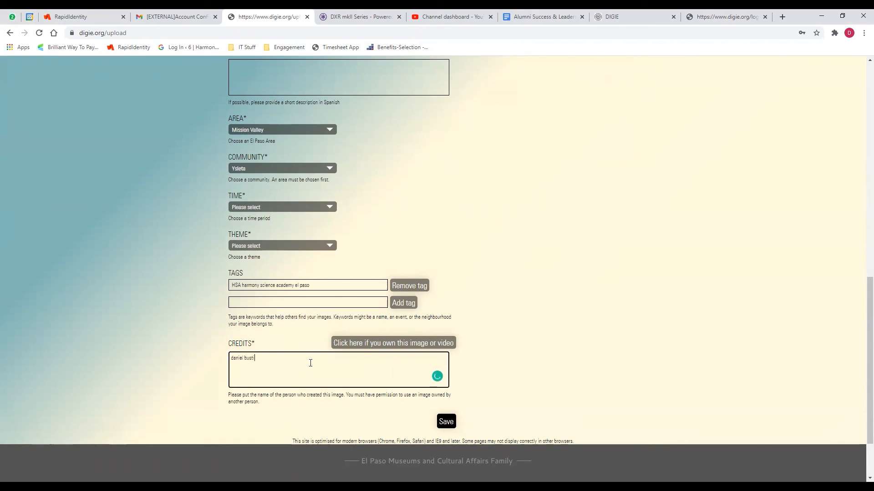